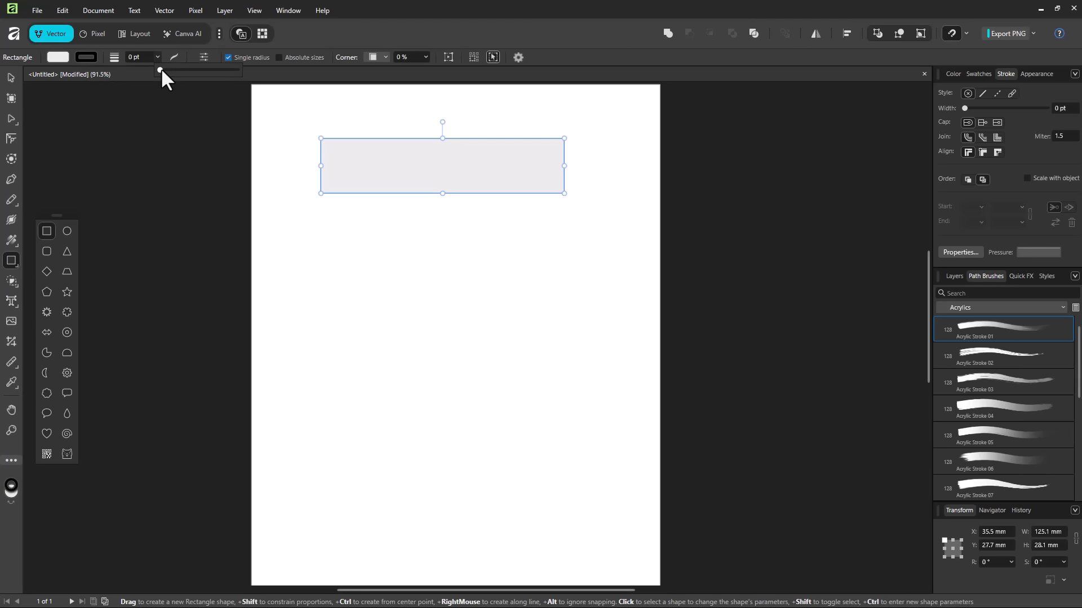
Step: Give the rectangle a black outline with a stroke width of 10 pt
{"action": "left_click_drag", "start_coordinate": [161, 69], "coordinate": [201, 73]}
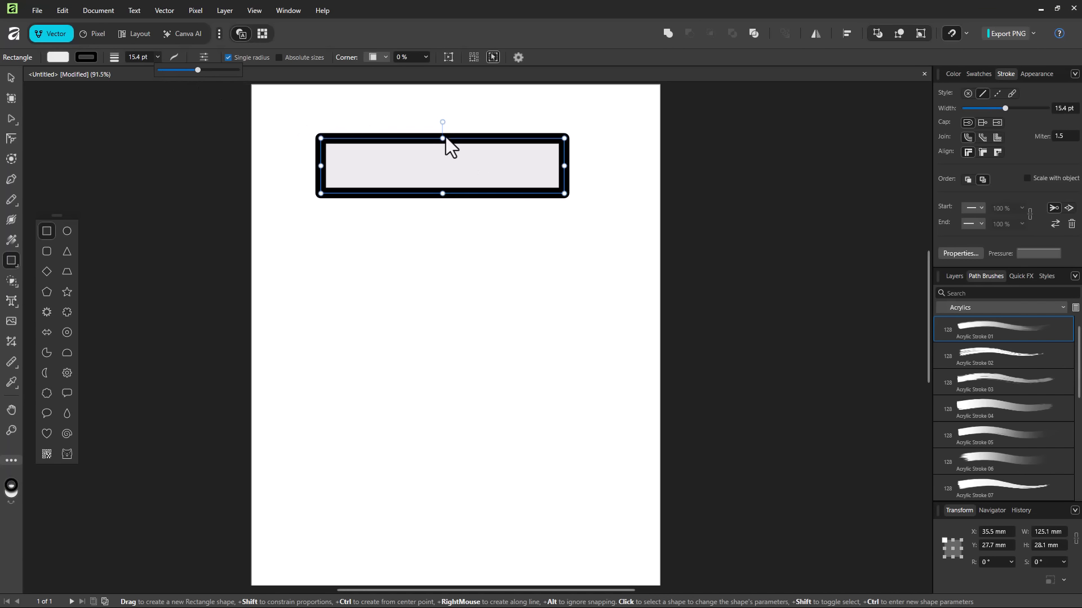
{"action": "left_click_drag", "start_coordinate": [193, 74], "coordinate": [194, 70]}
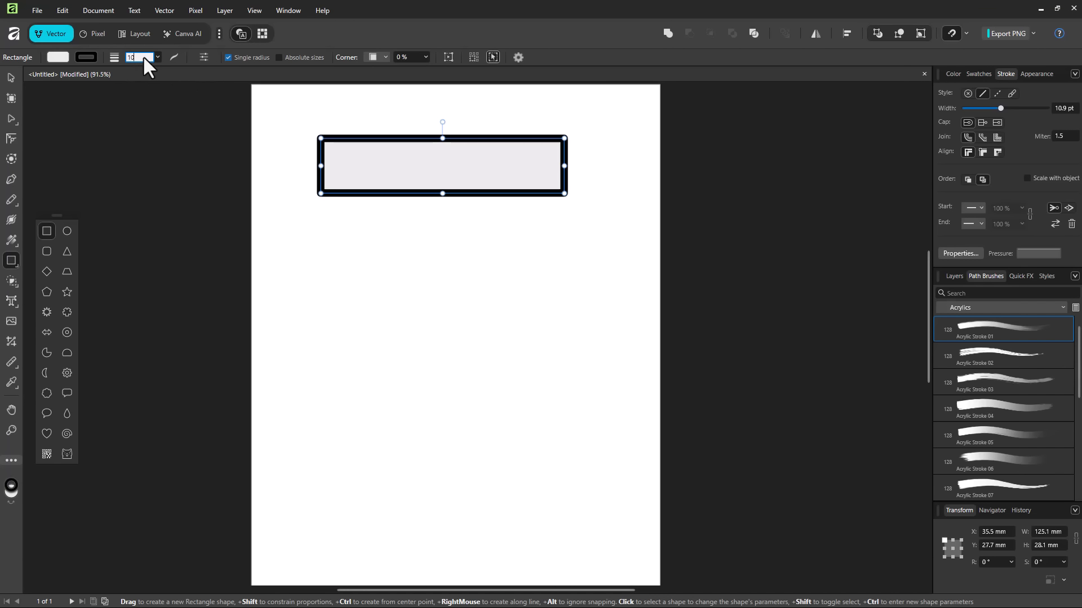
{"action": "key", "text": "Return"}
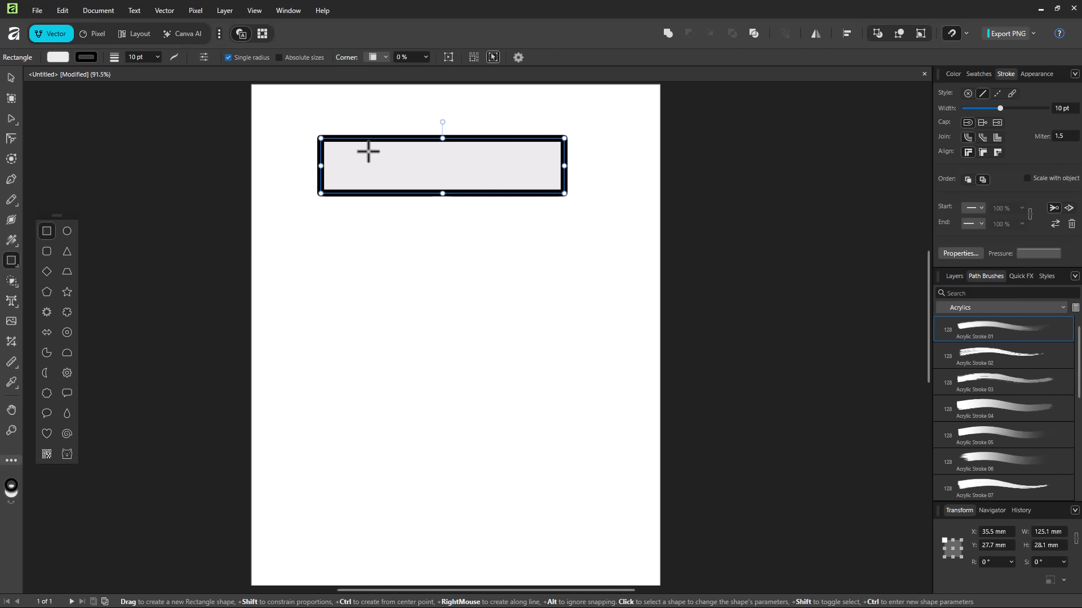
{"action": "scroll", "coordinate": [365, 152], "scroll_direction": "up", "scroll_amount": 5}
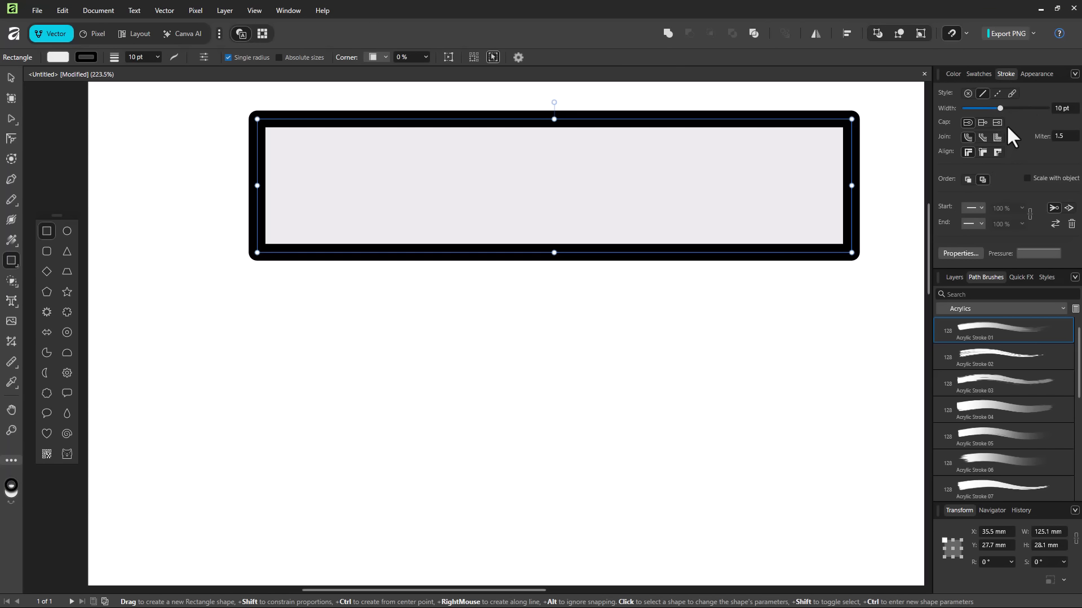
Step: Hide the Stroke panel and show it again
{"action": "left_click", "coordinate": [288, 11]}
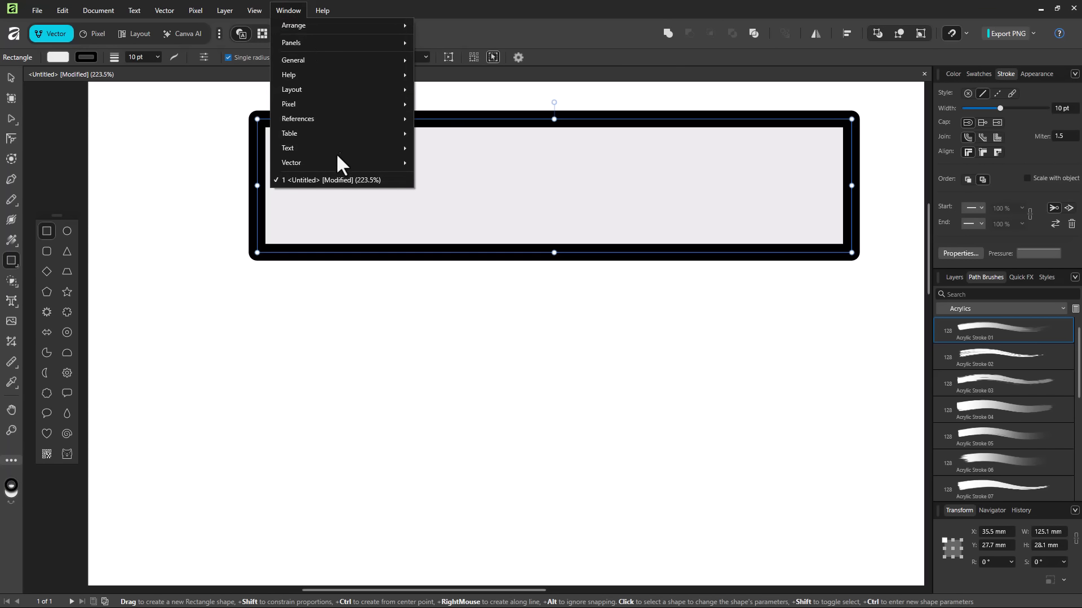
{"action": "mouse_move", "coordinate": [334, 165]}
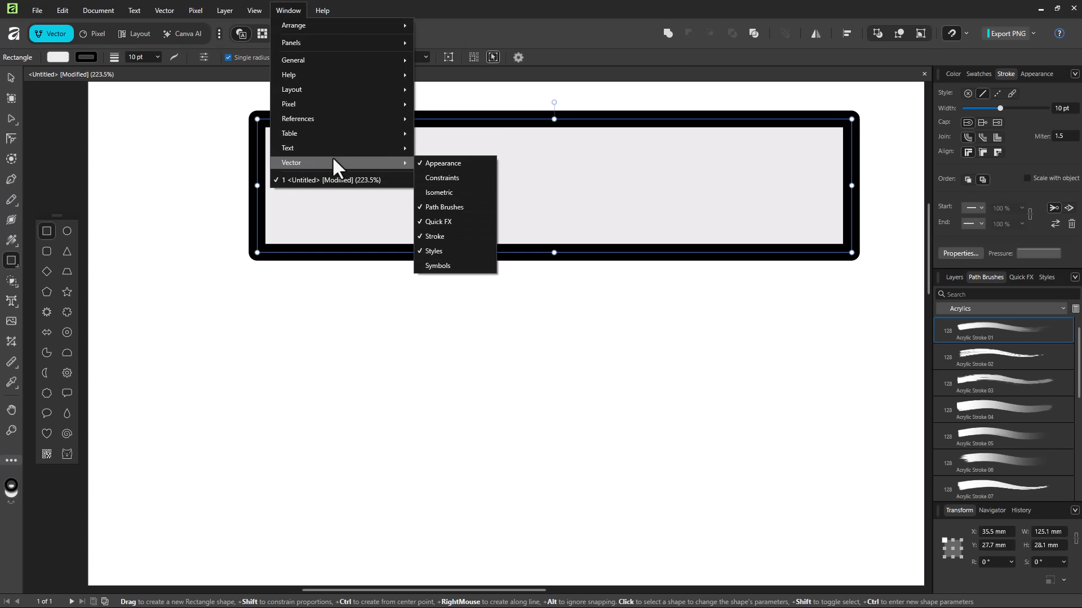
{"action": "left_click", "coordinate": [451, 236]}
{"action": "left_click", "coordinate": [288, 10]}
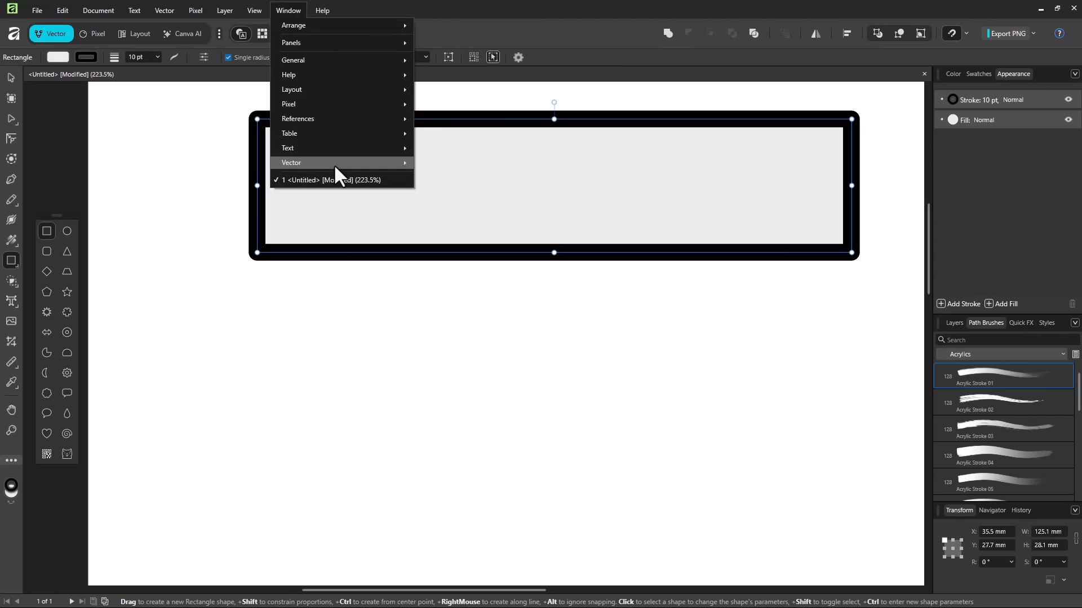
{"action": "mouse_move", "coordinate": [336, 163]}
{"action": "left_click", "coordinate": [444, 237]}
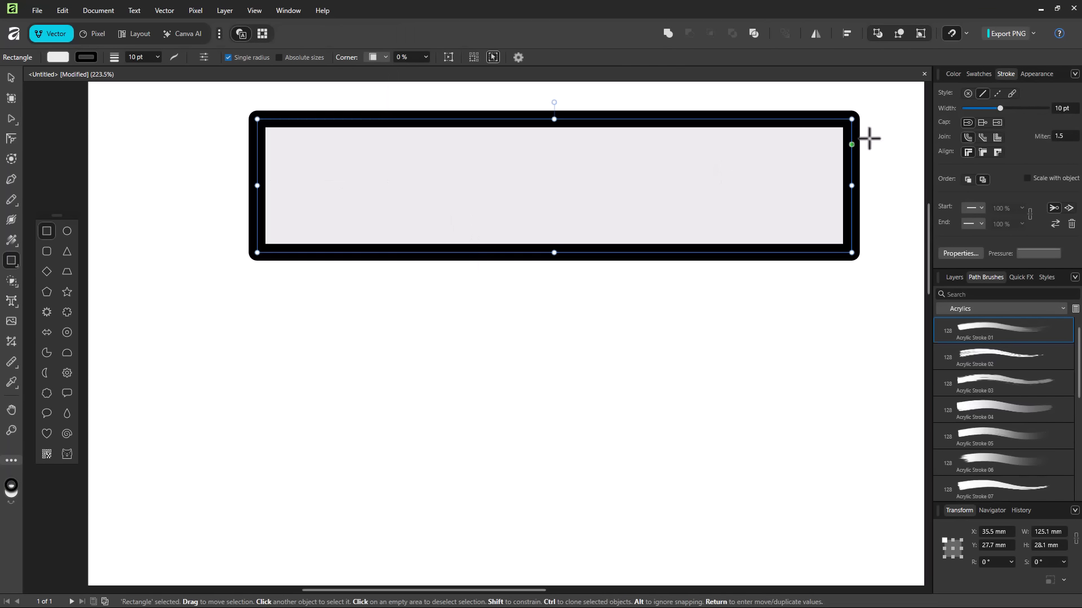
Step: Reduce the rectangle's stroke width to 9.3 pt and try the dashed and textured line styles before returning to the solid style
{"action": "left_click_drag", "start_coordinate": [1000, 107], "coordinate": [998, 107]}
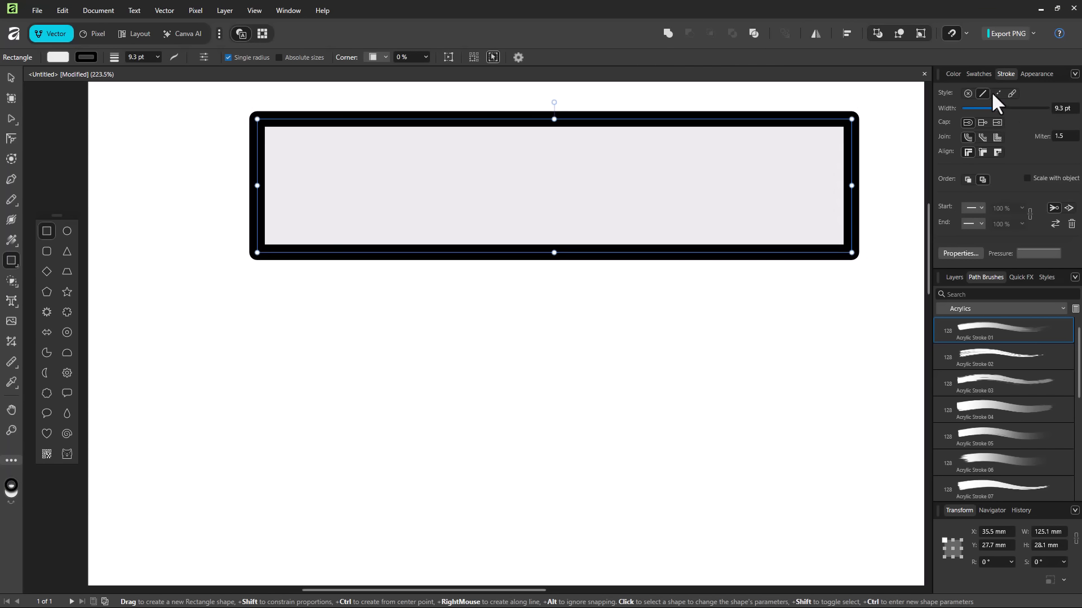
{"action": "left_click", "coordinate": [993, 96]}
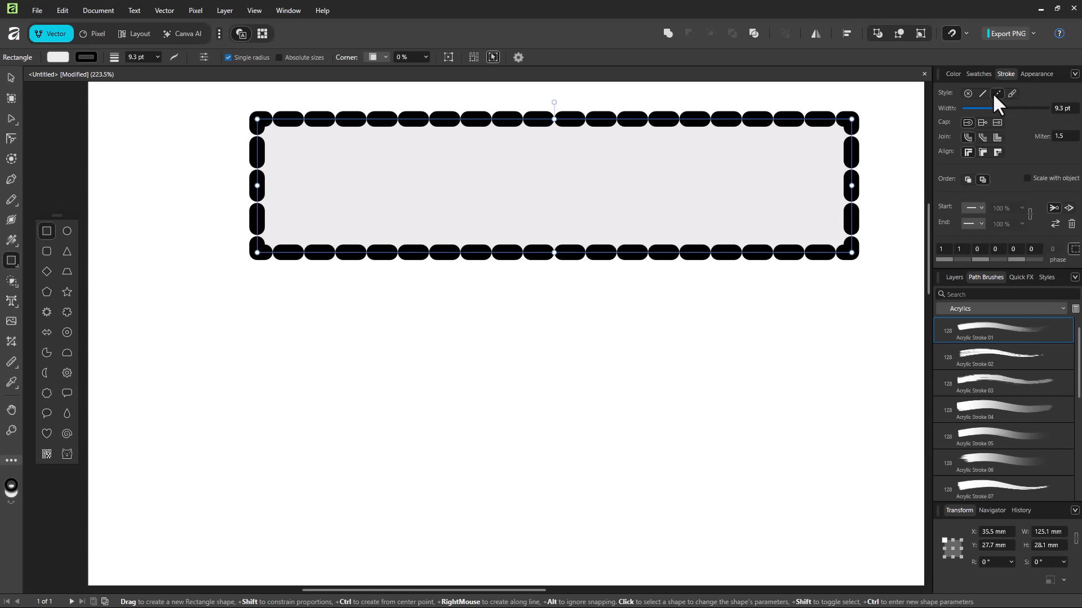
{"action": "left_click", "coordinate": [1009, 91]}
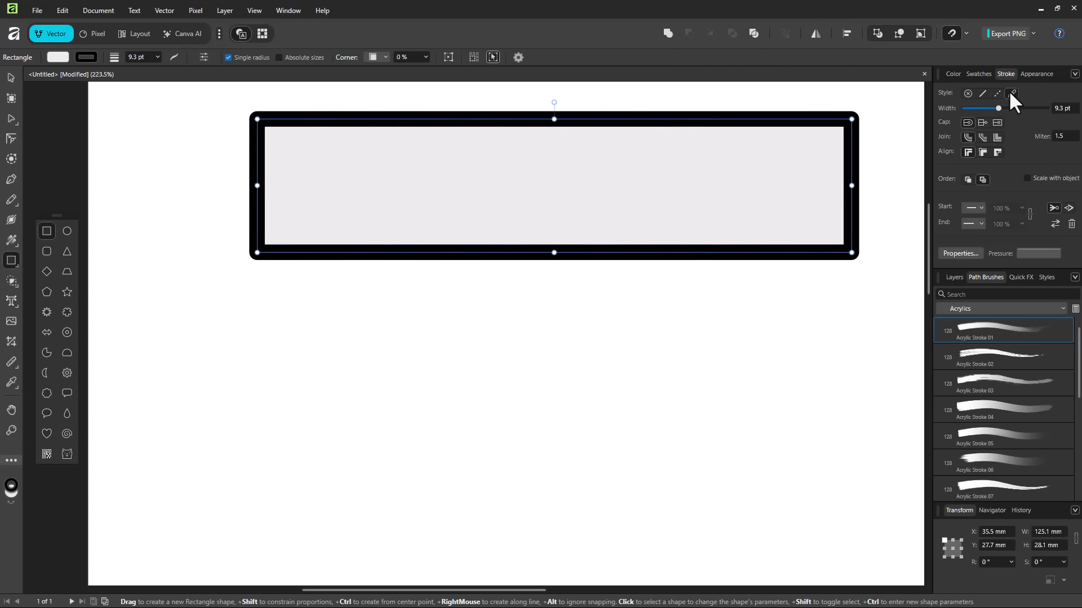
{"action": "left_click", "coordinate": [996, 94]}
{"action": "left_click", "coordinate": [981, 92]}
{"action": "left_click", "coordinate": [996, 92]}
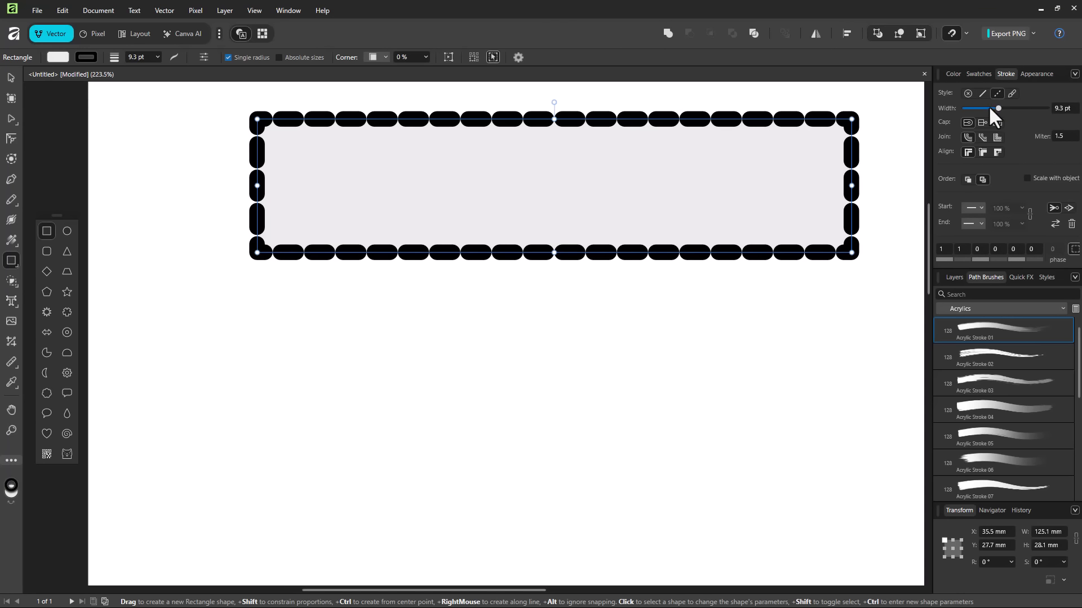
{"action": "left_click", "coordinate": [982, 93]}
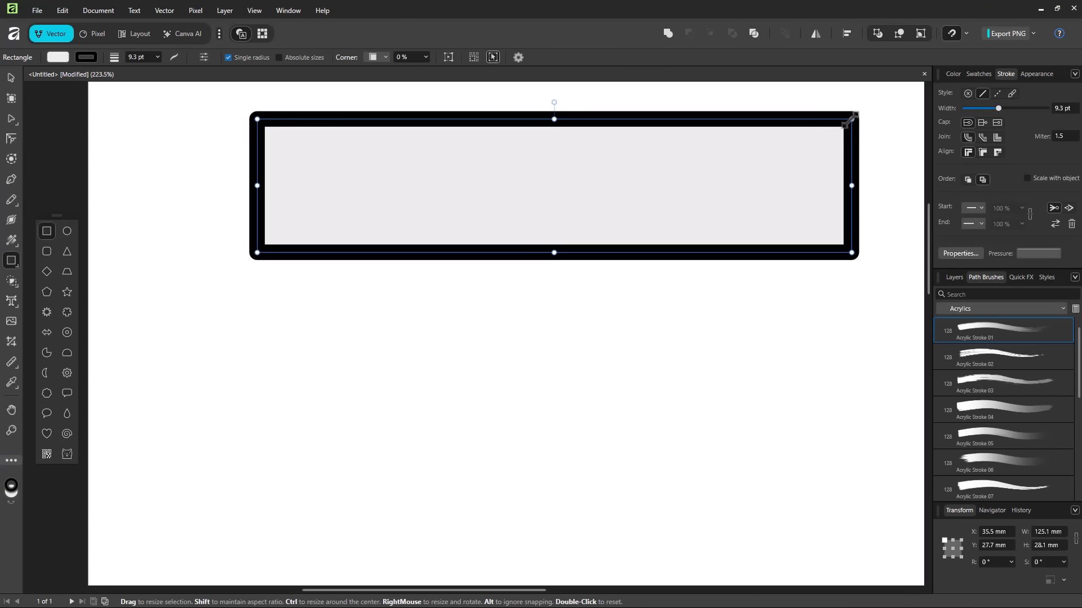
Step: Give the rectangle's stroke mitred corners after trying bevelled ones, and compare inside and outside alignment before returning to centre alignment
{"action": "left_click", "coordinate": [982, 137]}
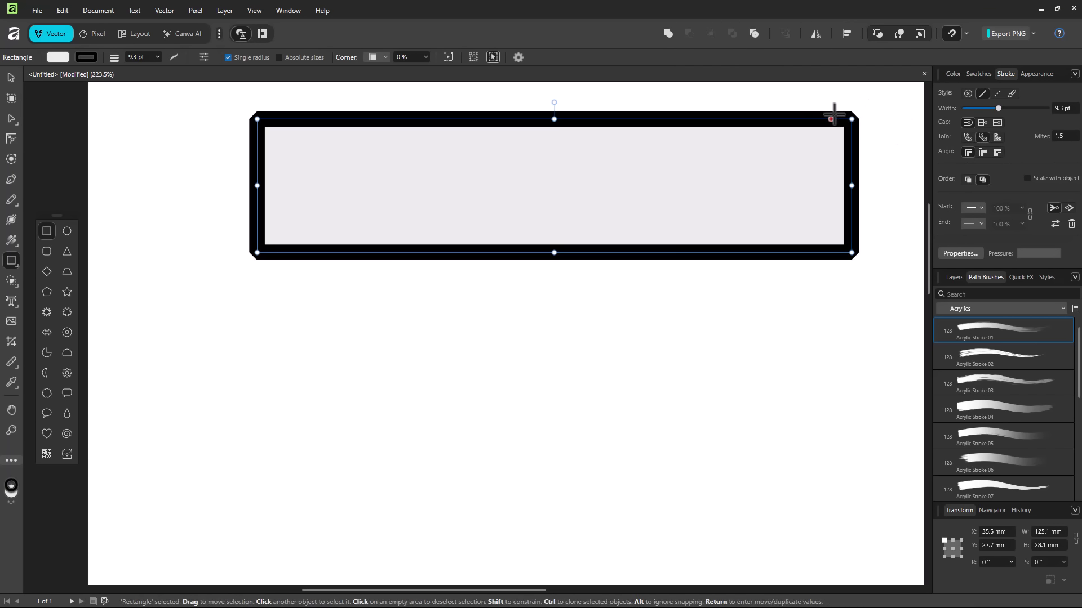
{"action": "left_click", "coordinate": [996, 137]}
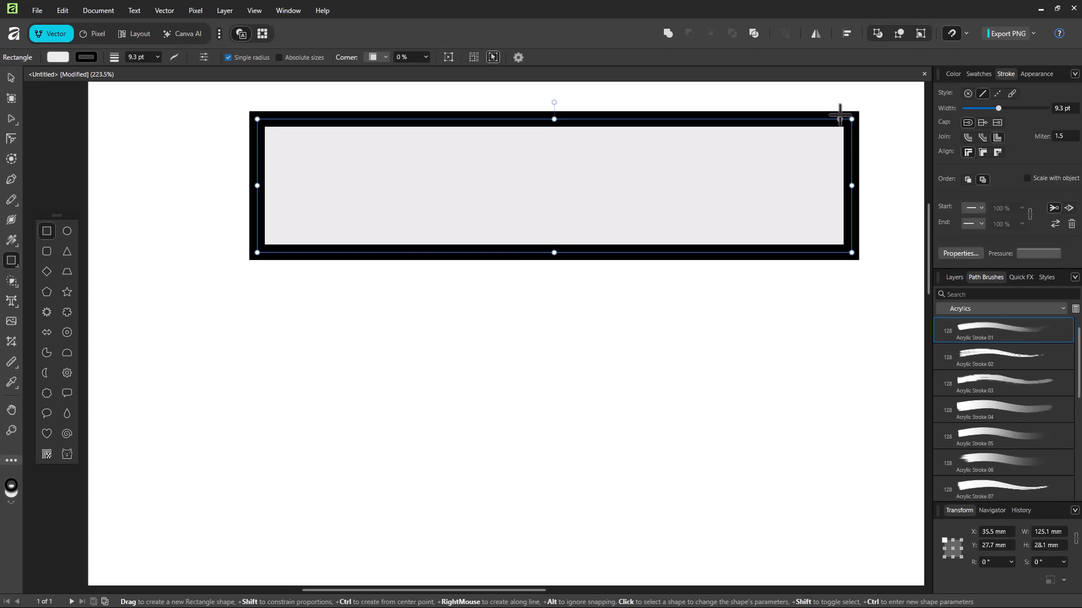
{"action": "left_click", "coordinate": [978, 153]}
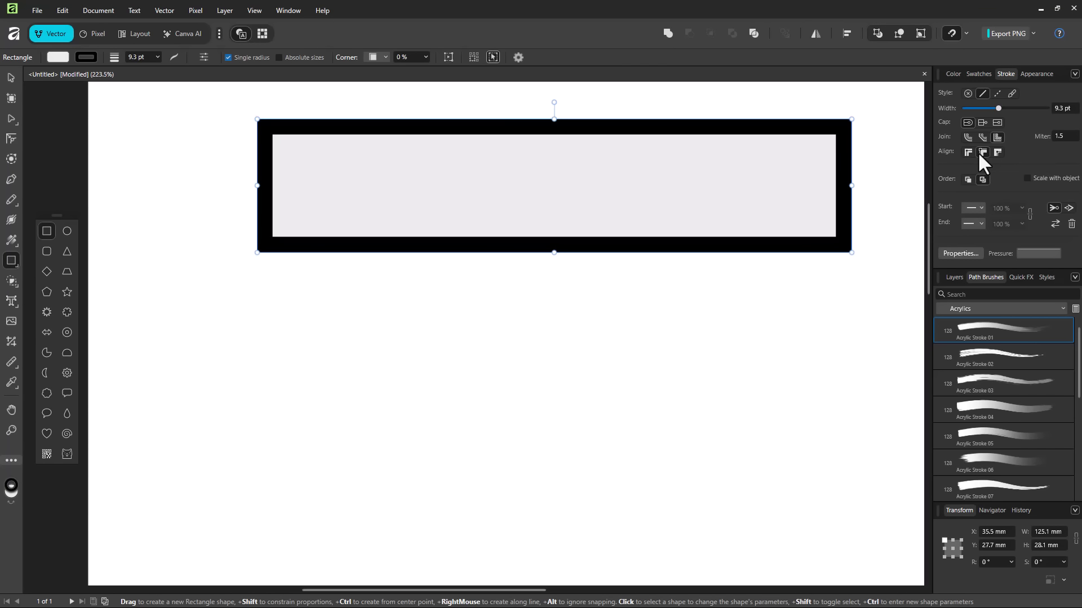
{"action": "left_click", "coordinate": [997, 152]}
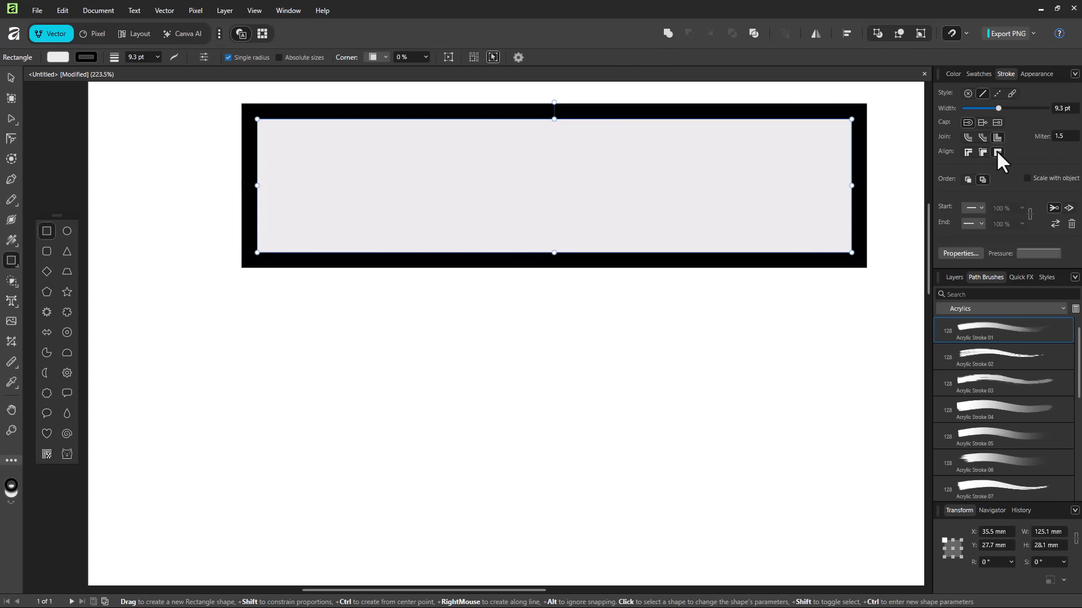
{"action": "left_click", "coordinate": [966, 153]}
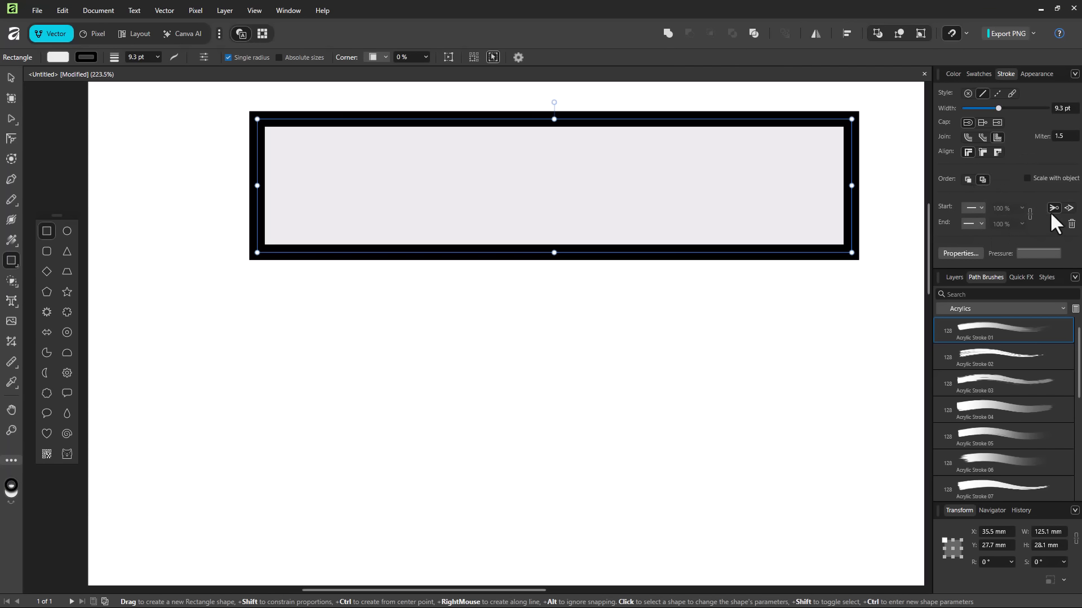
Step: Switch the rectangle's outline to the dashed style and set the third, fifth and sixth dash pattern values to 1
{"action": "left_click", "coordinate": [997, 93]}
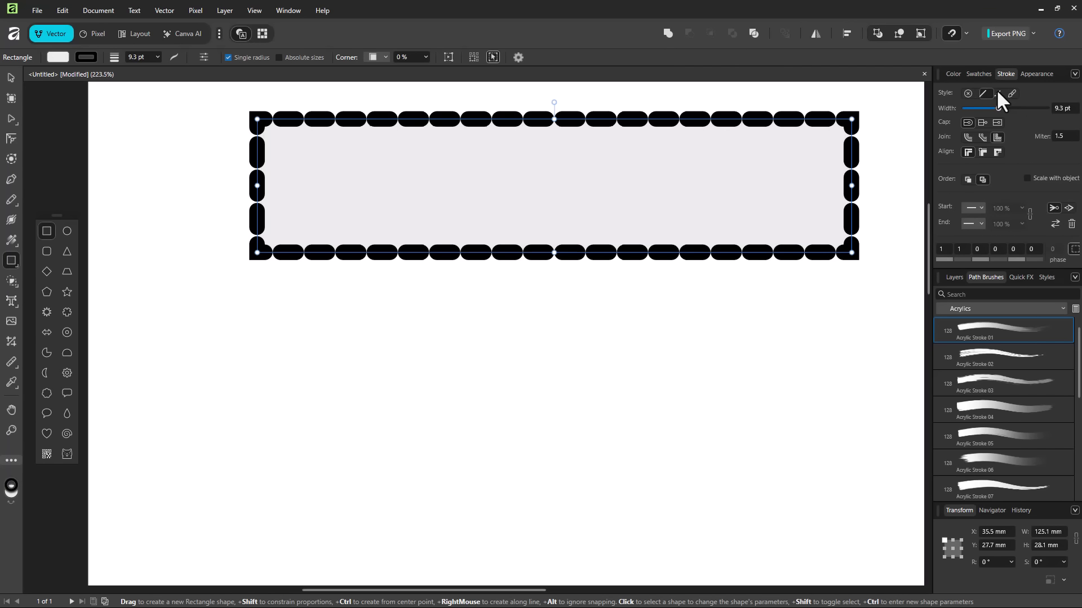
{"action": "left_click", "coordinate": [978, 249]}
{"action": "type", "text": "1"}
{"action": "left_click", "coordinate": [995, 248]}
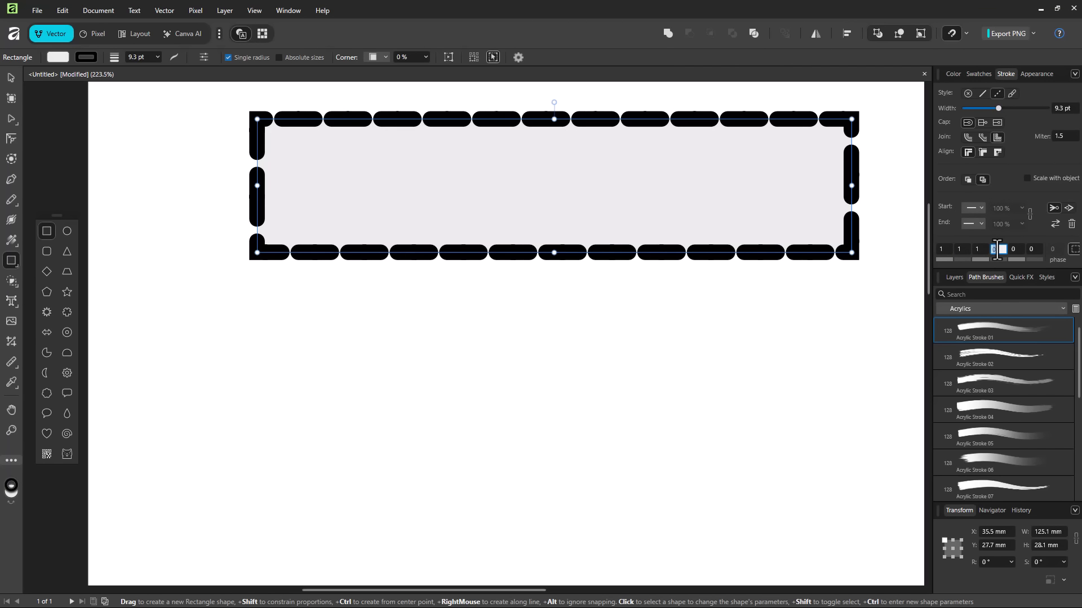
{"action": "type", "text": "1"}
{"action": "left_click", "coordinate": [1036, 249]}
{"action": "type", "text": "1"}
Step: Change the rectangle's dash pattern to 1, 7, 0, 0, 0, 1, trying 0.05 as the second value first
{"action": "left_click", "coordinate": [976, 245]}
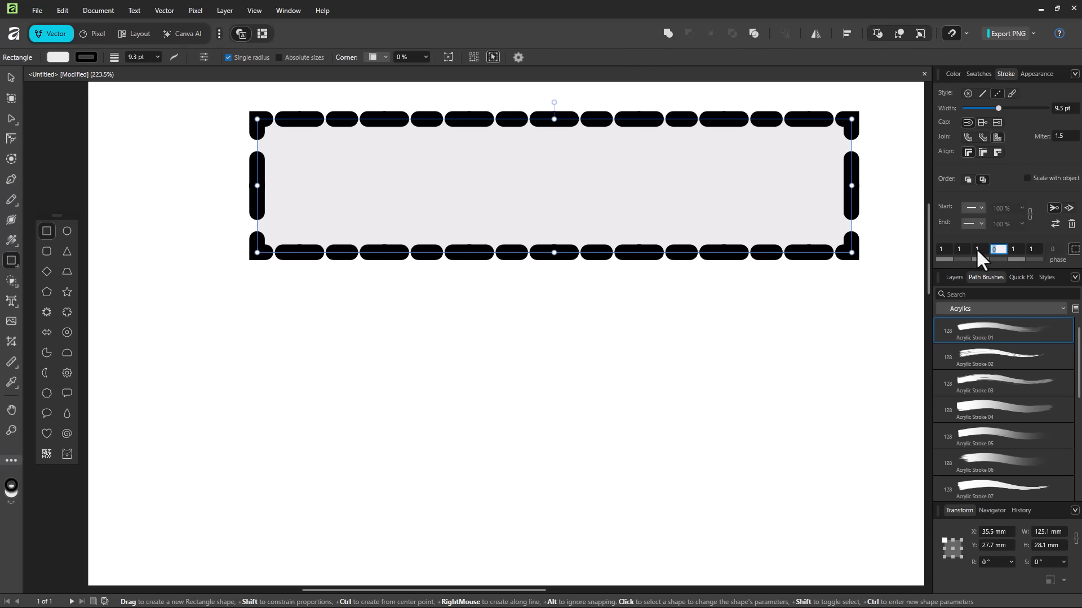
{"action": "left_click", "coordinate": [958, 248]}
{"action": "type", "text": "0"}
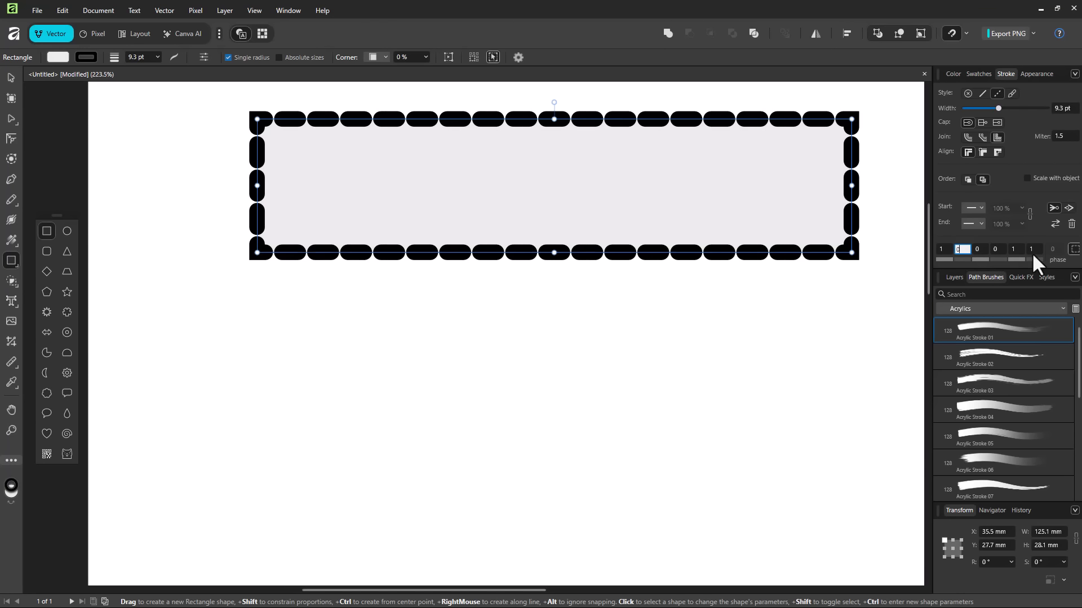
{"action": "type", "text": ".05"}
{"action": "left_click", "coordinate": [980, 249]}
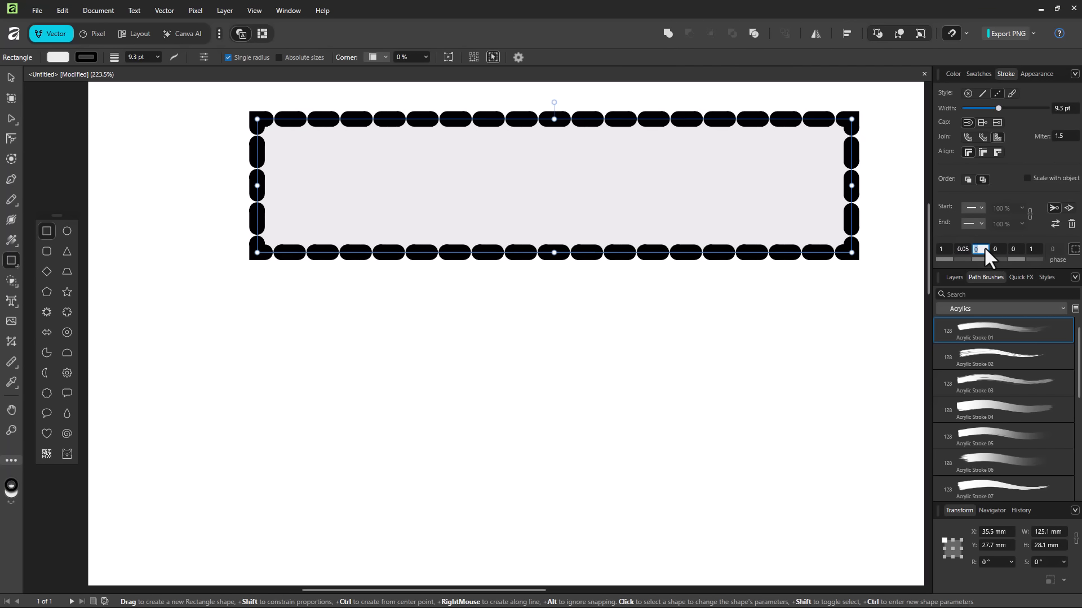
{"action": "left_click", "coordinate": [961, 249]}
{"action": "type", "text": "7"}
{"action": "left_click", "coordinate": [984, 250]}
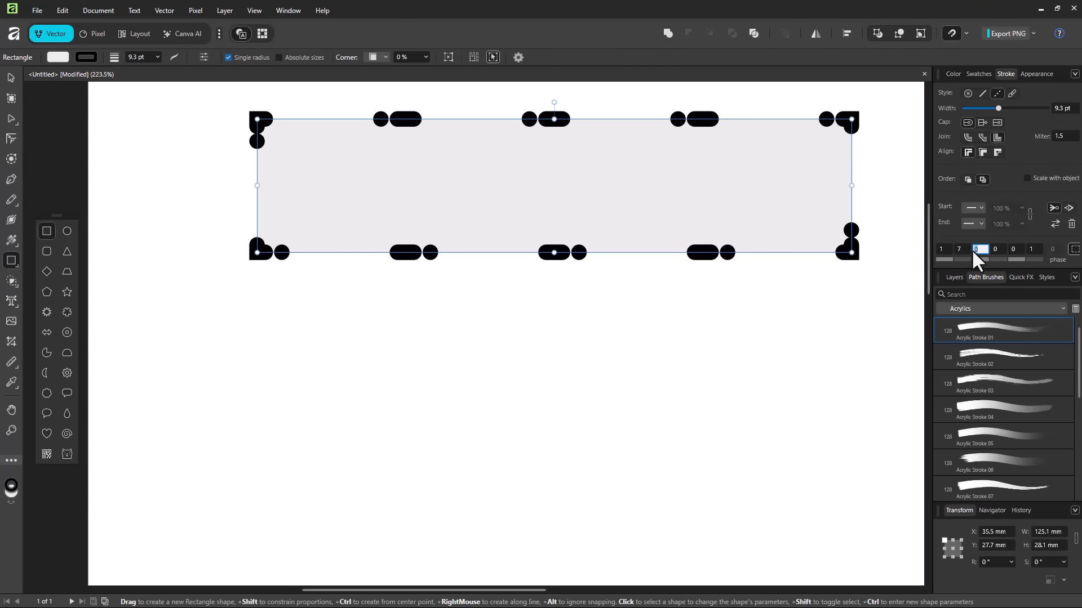
{"action": "left_click", "coordinate": [961, 249]}
Step: Draw a nearly horizontal line about 54 mm long below the rectangle with the Pen tool and select it
{"action": "left_click", "coordinate": [11, 199]}
{"action": "mouse_move", "coordinate": [10, 200]}
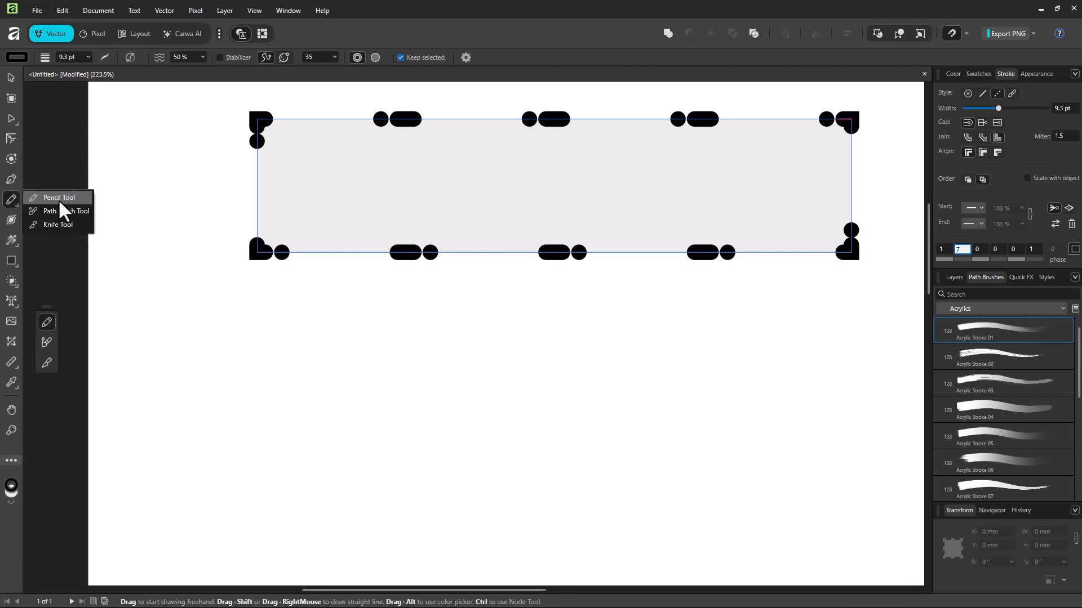
{"action": "left_click", "coordinate": [9, 179]}
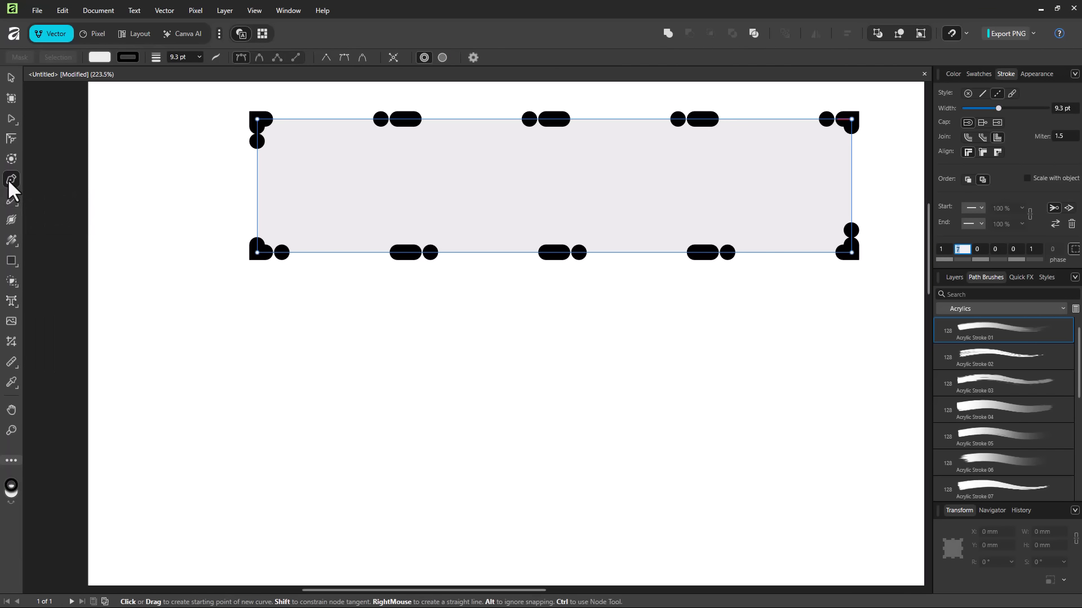
{"action": "left_click", "coordinate": [241, 340]}
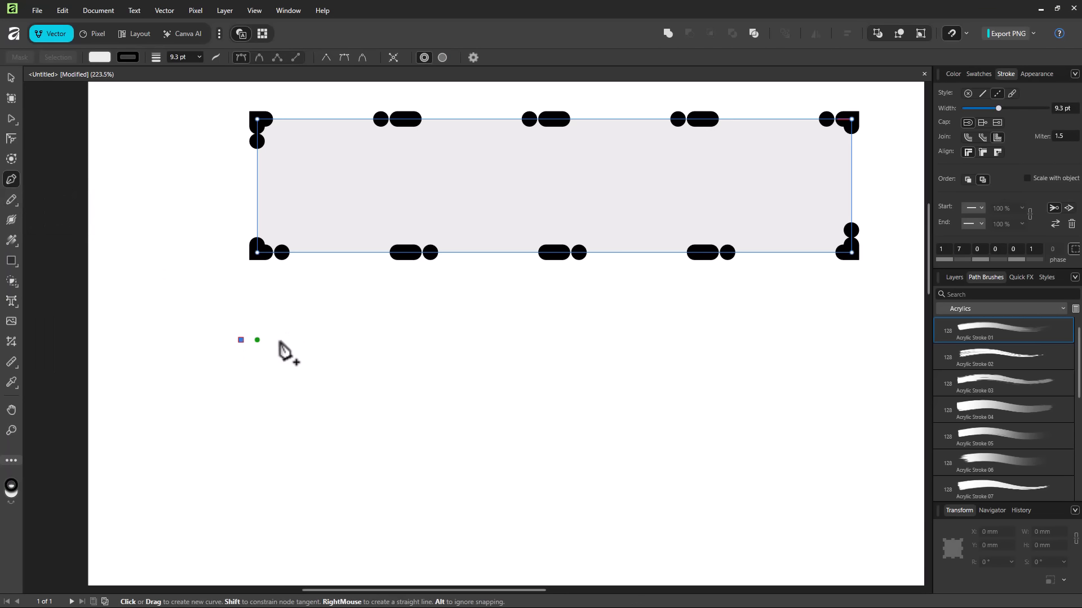
{"action": "left_click", "coordinate": [499, 344]}
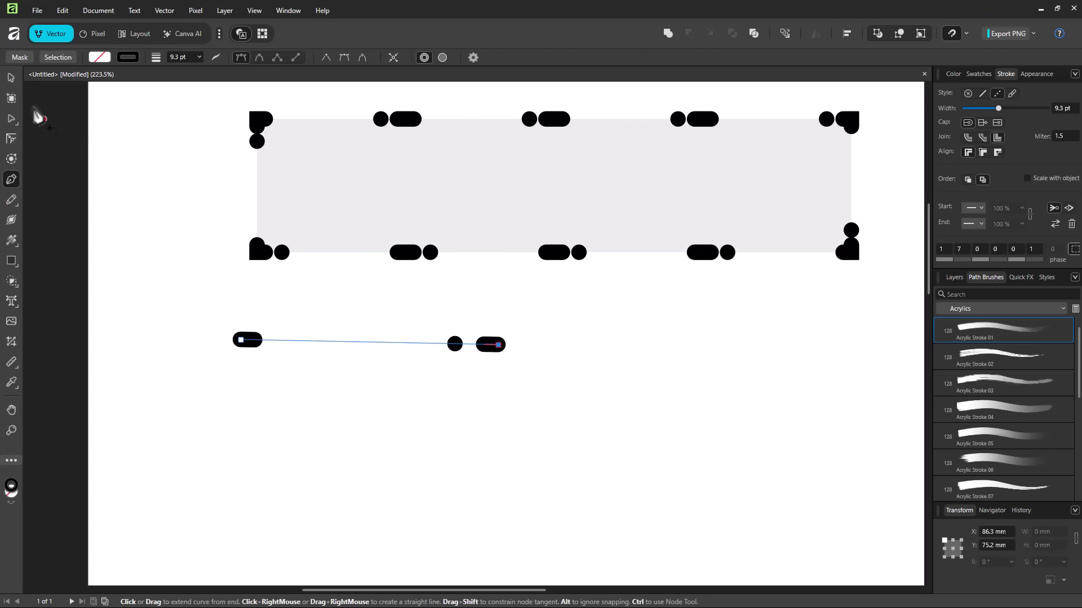
{"action": "left_click", "coordinate": [10, 78]}
{"action": "left_click", "coordinate": [496, 346]}
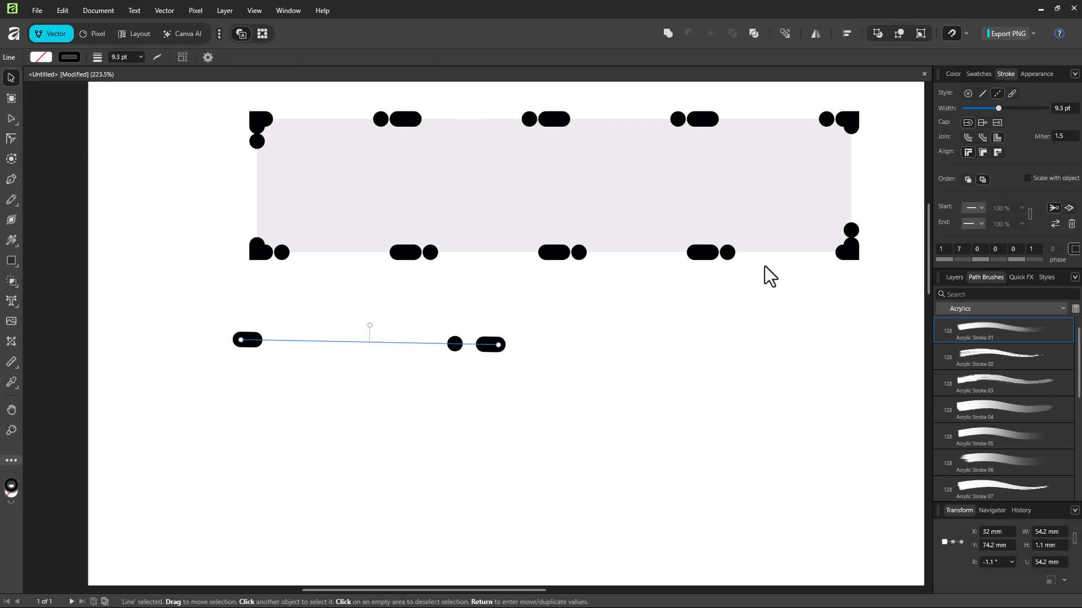
Step: Make the line solid with a Barbed start arrowhead and a Datum 45, Filled end arrowhead, trying Closed, Wide at the end first
{"action": "left_click", "coordinate": [983, 94]}
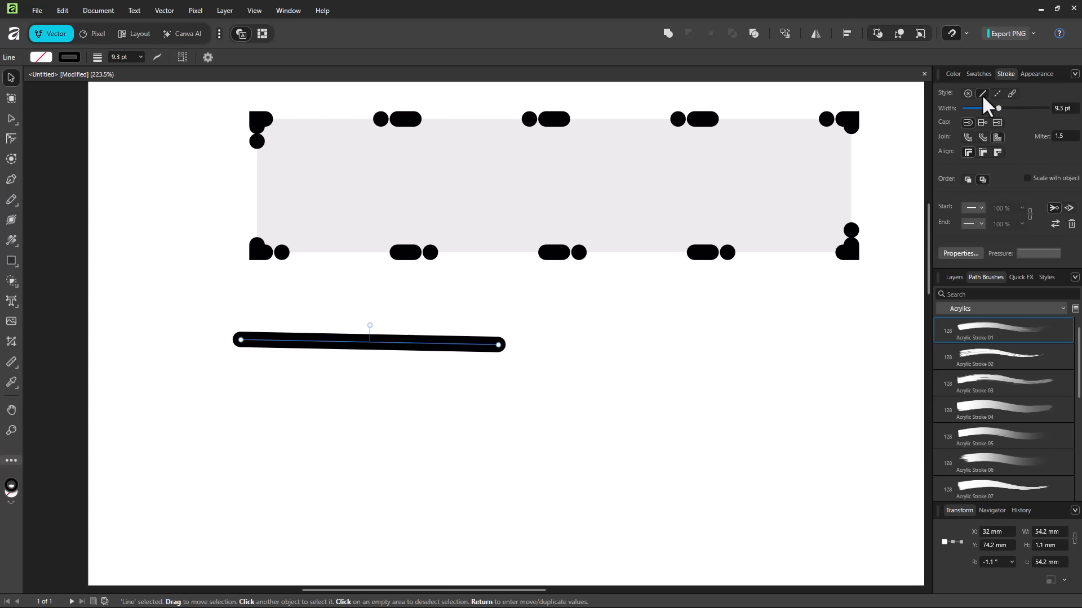
{"action": "left_click", "coordinate": [980, 209]}
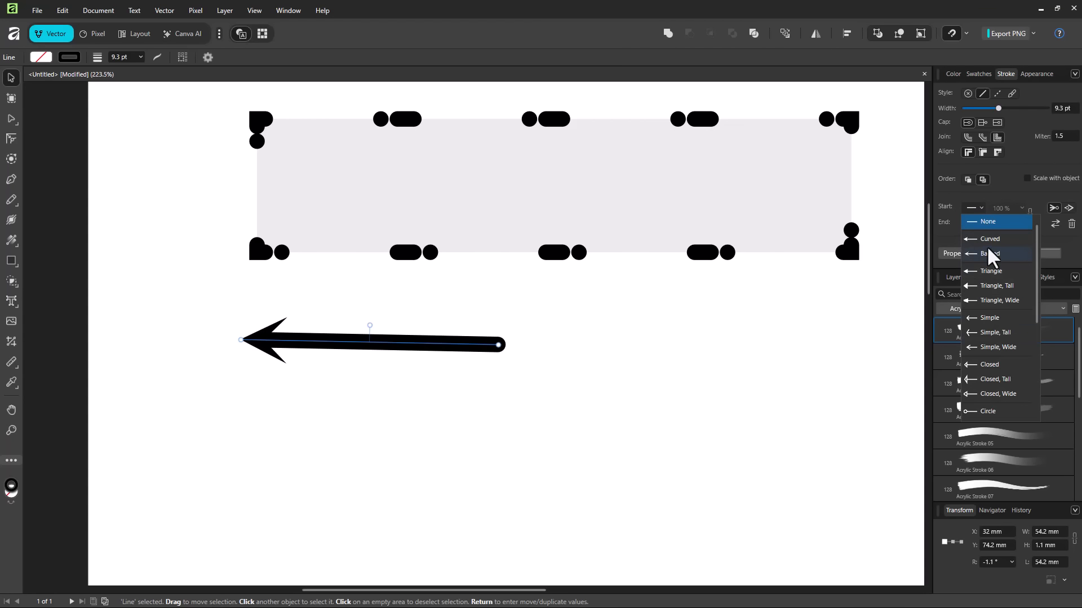
{"action": "left_click", "coordinate": [989, 254]}
{"action": "left_click", "coordinate": [979, 224]}
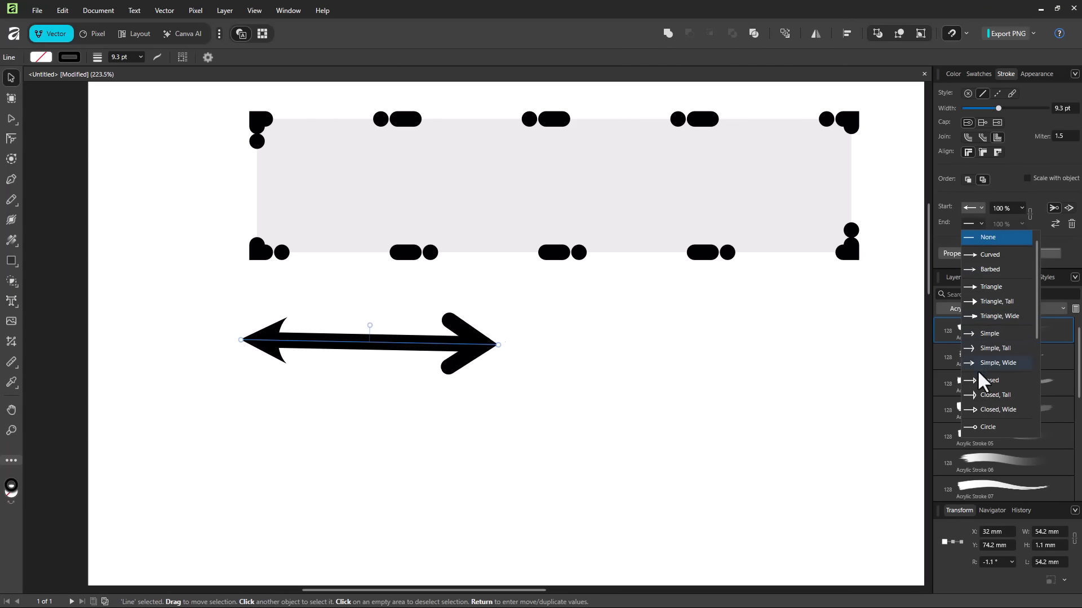
{"action": "left_click", "coordinate": [995, 411]}
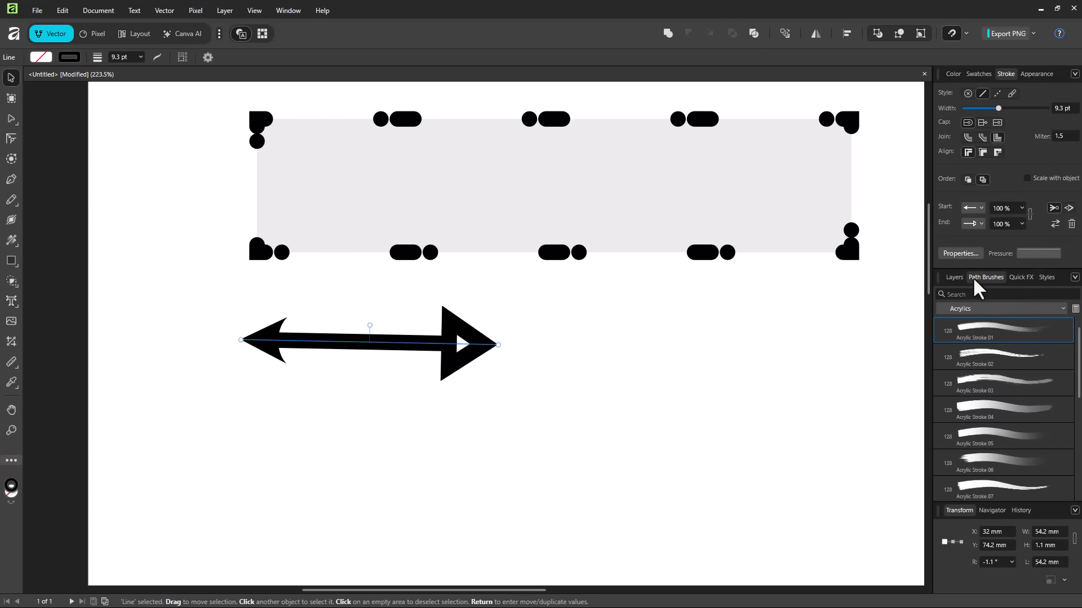
{"action": "left_click", "coordinate": [979, 225]}
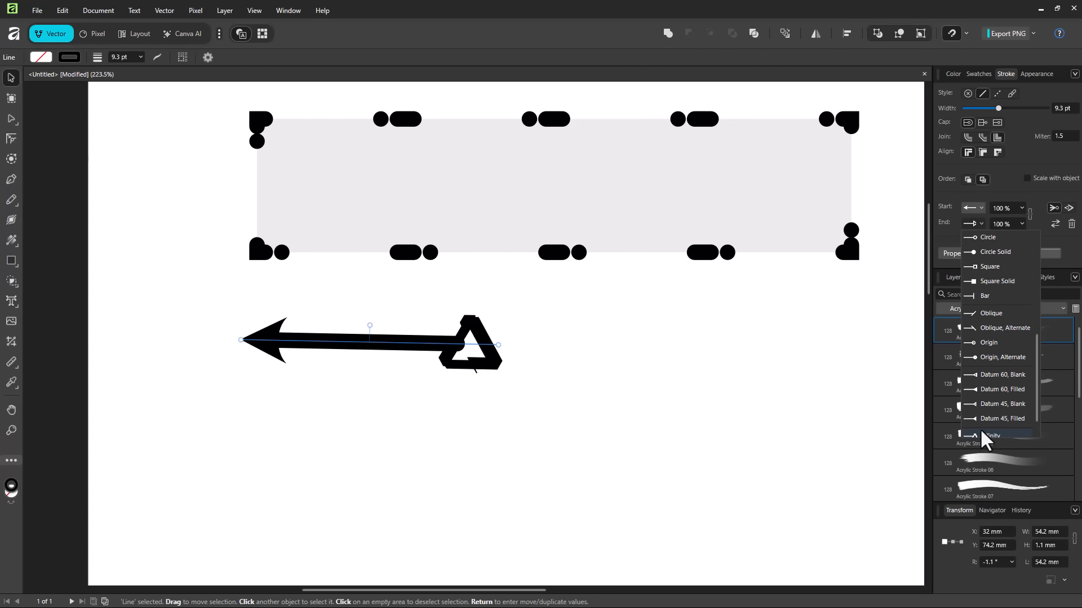
{"action": "left_click", "coordinate": [981, 423]}
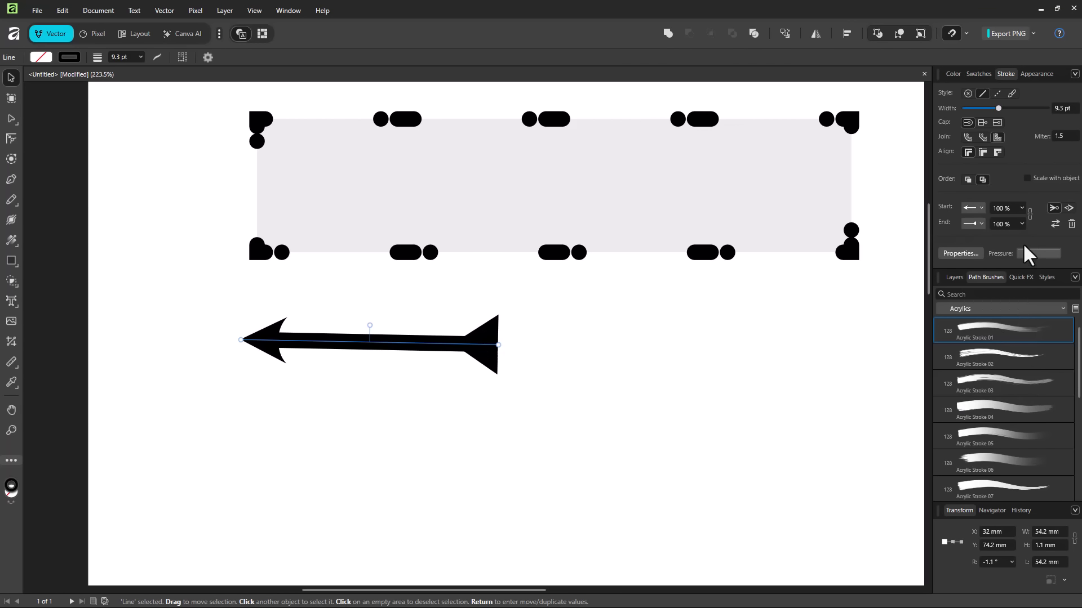
Step: Try placing the arrowheads beyond the line's endpoints, return them within its length, and swap the start and end arrowheads back and forth
{"action": "left_click", "coordinate": [1068, 209]}
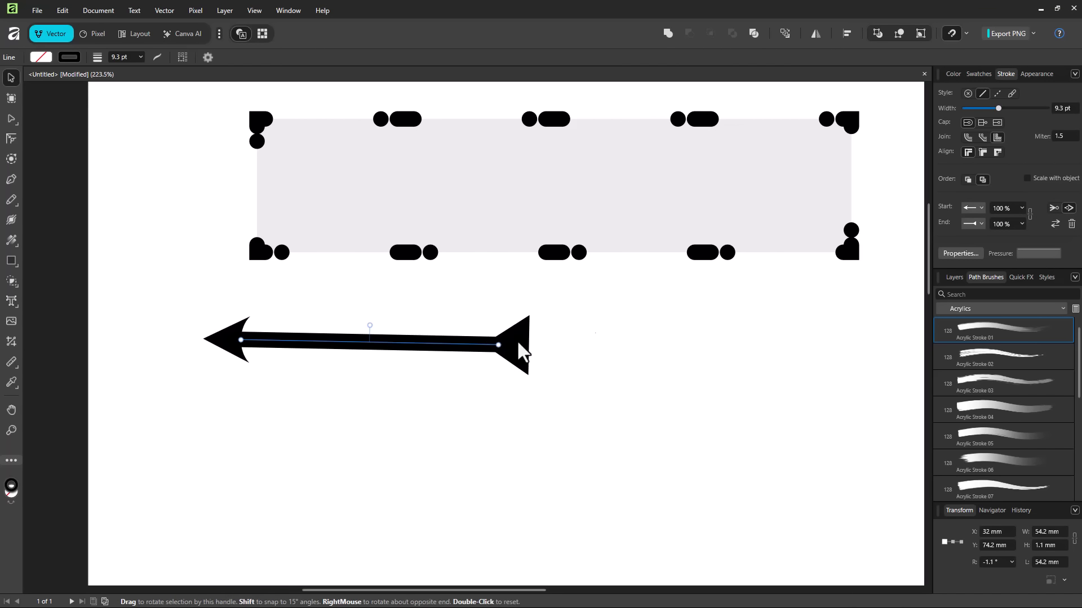
{"action": "left_click", "coordinate": [1053, 207]}
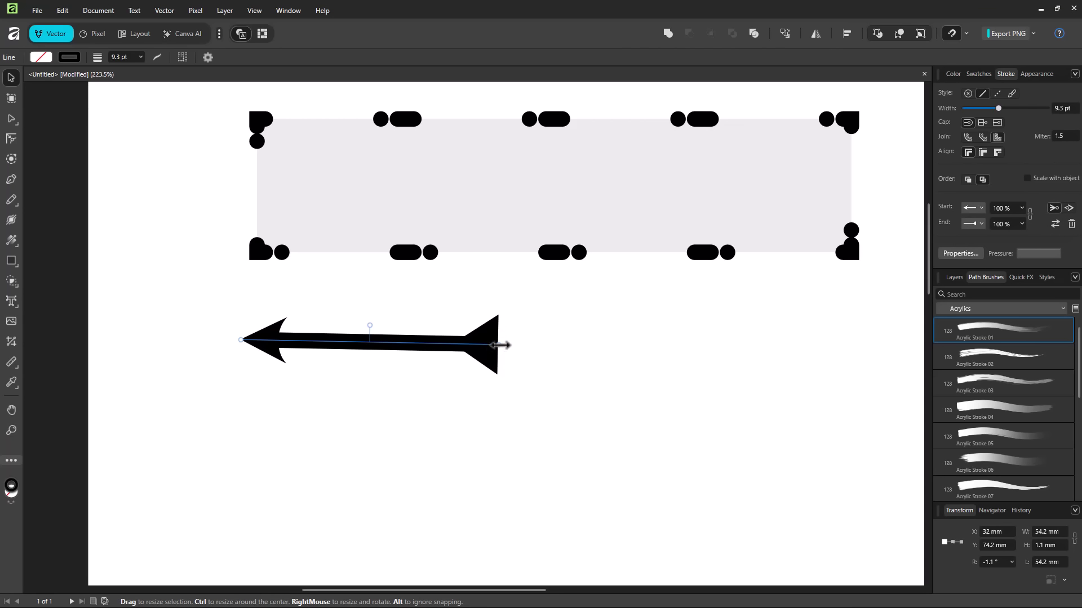
{"action": "left_click", "coordinate": [1054, 224]}
{"action": "left_click", "coordinate": [1054, 225]}
{"action": "left_click", "coordinate": [1053, 224]}
{"action": "left_click", "coordinate": [1054, 225]}
{"action": "left_click", "coordinate": [1054, 225]}
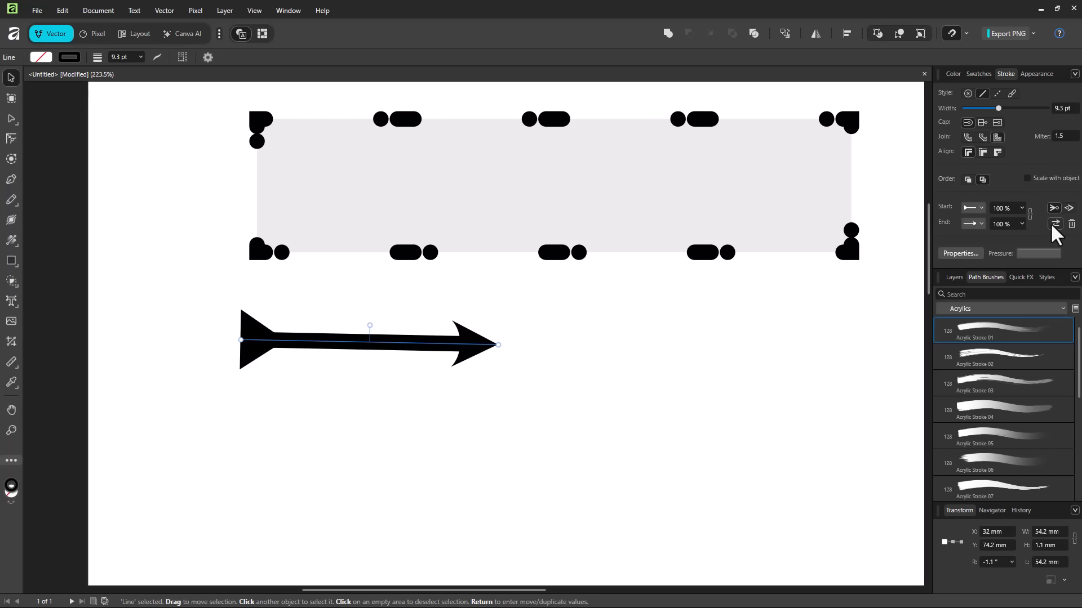
{"action": "left_click", "coordinate": [1053, 225]}
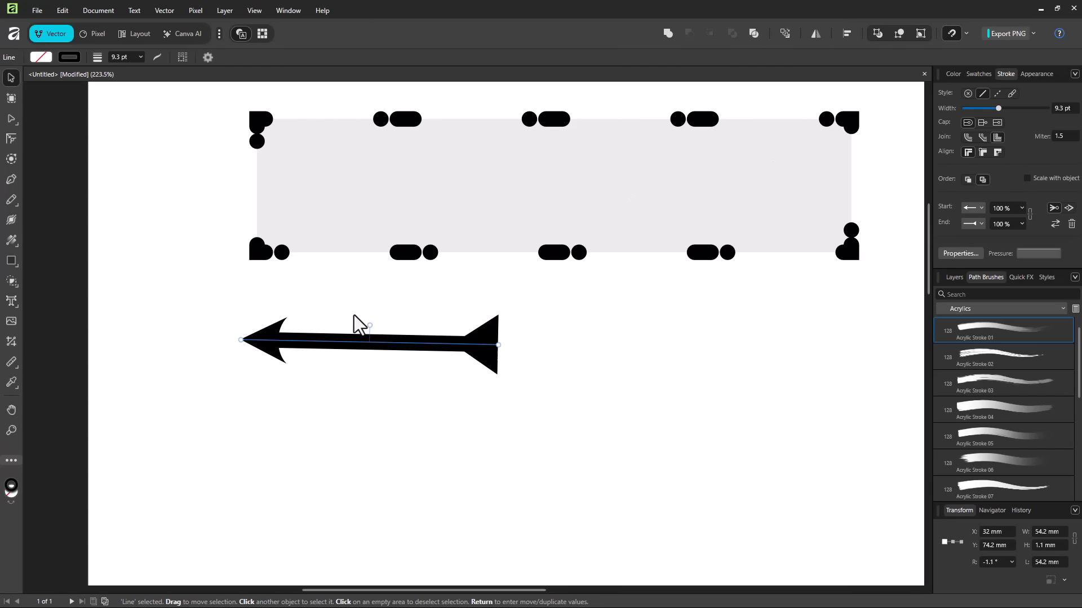
Step: Change the line's stroke colour to a blue with RGB values 0, 132, 167
{"action": "left_click", "coordinate": [71, 62]}
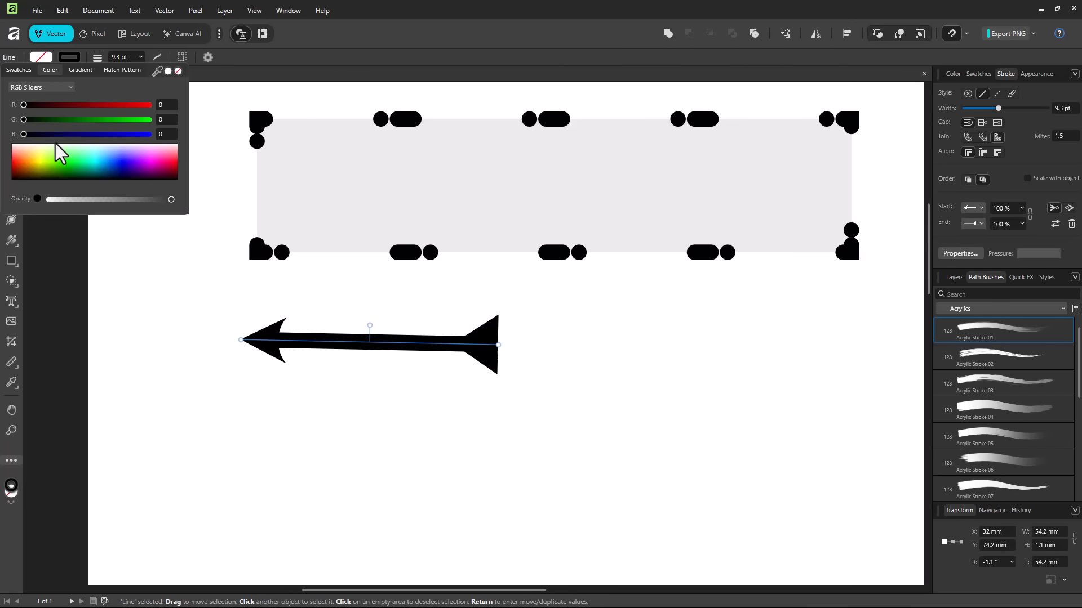
{"action": "mouse_move", "coordinate": [61, 153]}
{"action": "left_mouse_down"}
{"action": "mouse_move", "coordinate": [96, 183]}
{"action": "mouse_move", "coordinate": [92, 164]}
{"action": "left_mouse_up"}
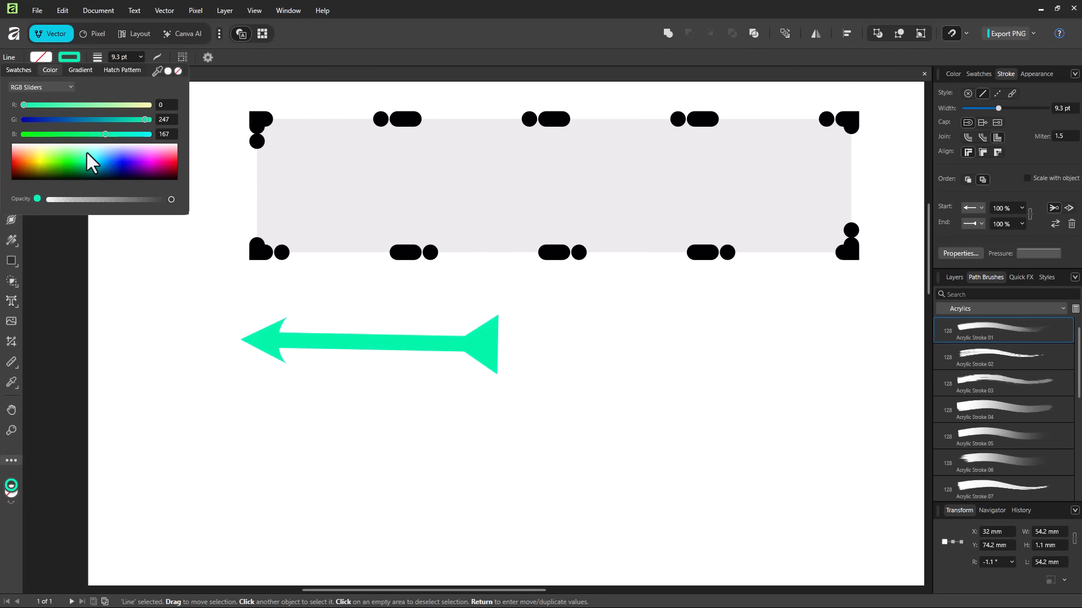
{"action": "left_click", "coordinate": [88, 119]}
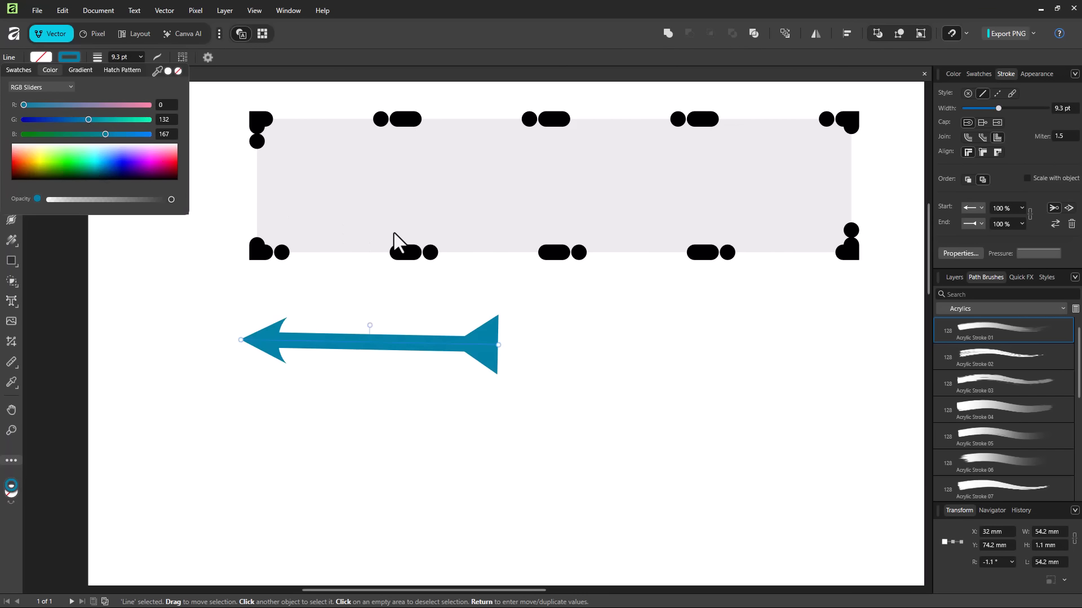